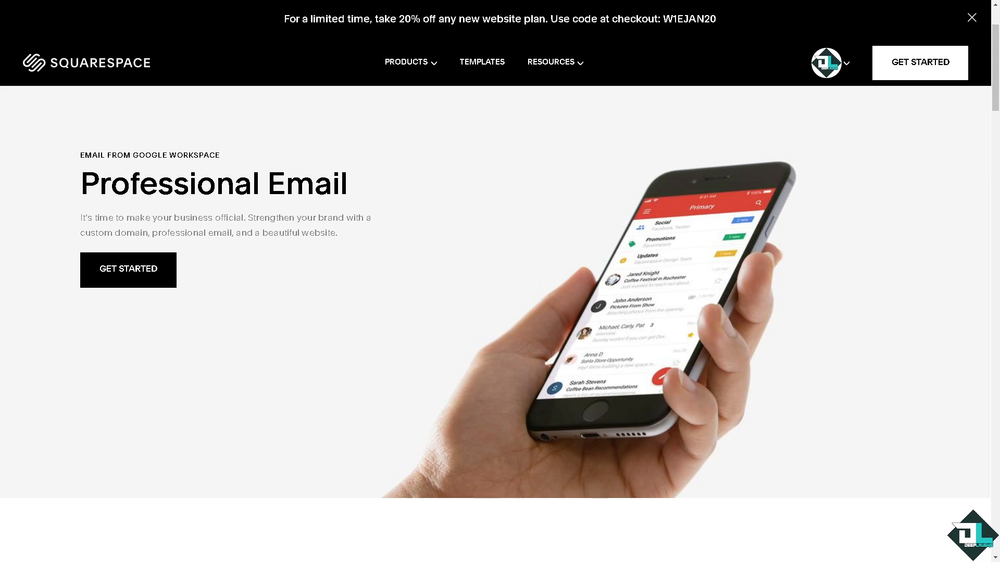
Start Google Workspace setup for deep-laughs.com from the domain's Squarespace email settings and accept the new Google account's terms.
{"action": "left_click", "coordinate": [847, 65]}
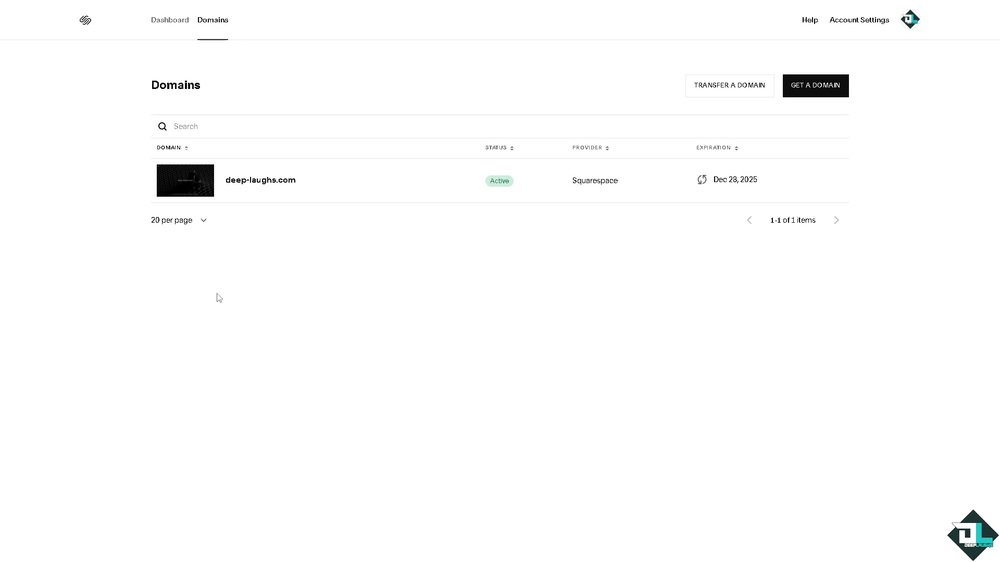
{"action": "left_click", "coordinate": [259, 186]}
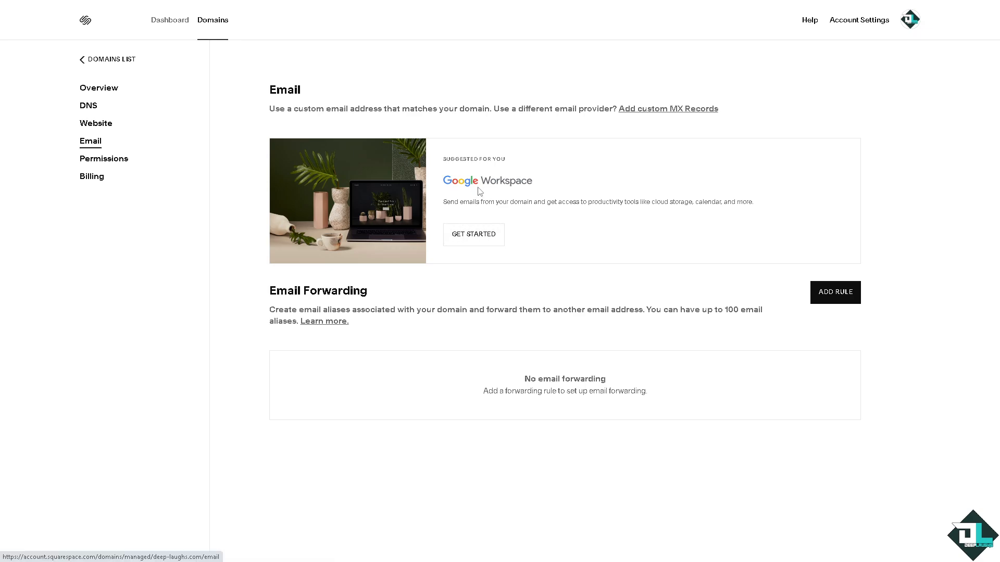
{"action": "left_click", "coordinate": [478, 239]}
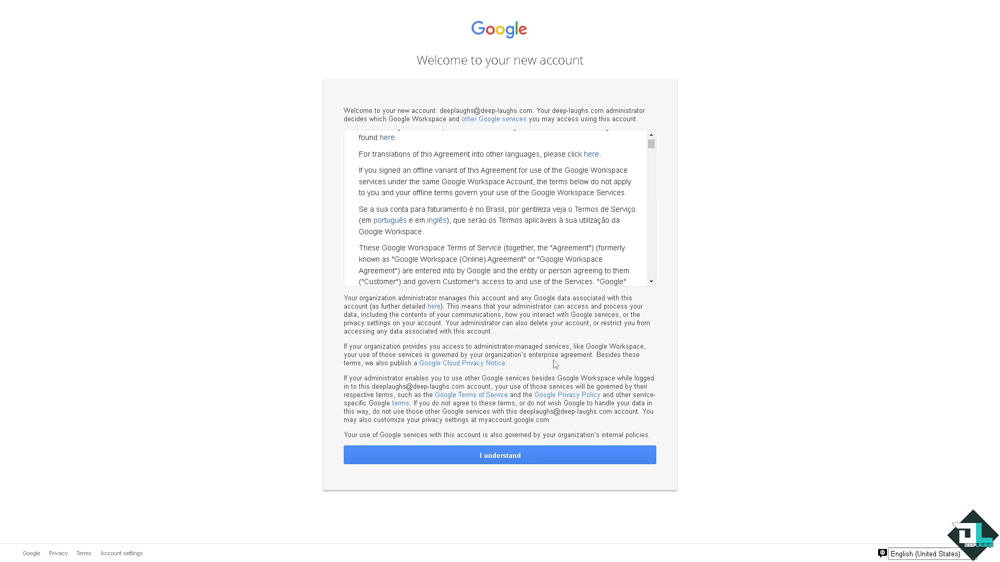
{"action": "left_click", "coordinate": [495, 458]}
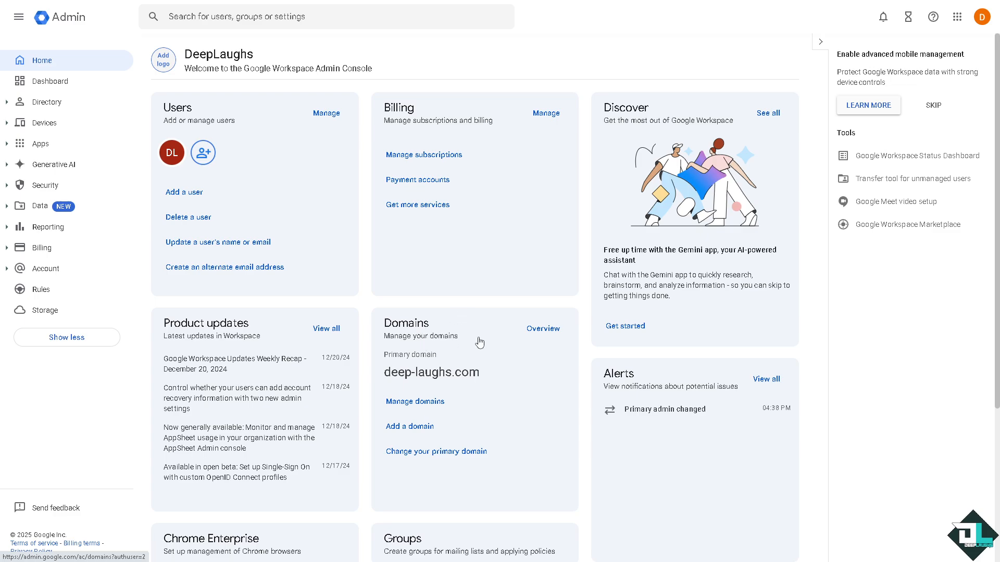
In the Google Admin console's domain management, activate Gmail for deep-laughs.com with the Set up MX record method and finish the setup.
{"action": "left_click", "coordinate": [18, 19]}
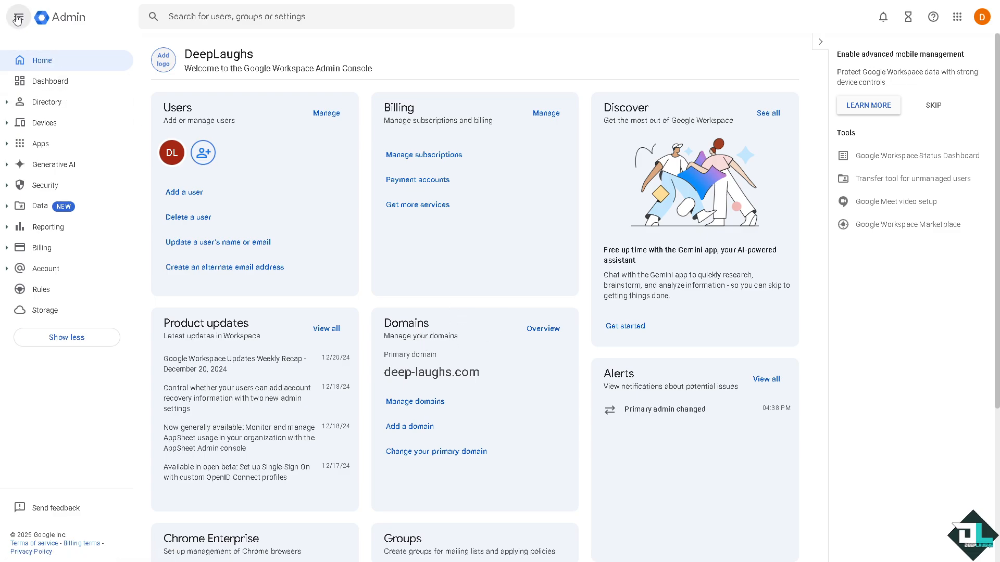
{"action": "left_click", "coordinate": [18, 20]}
{"action": "left_click", "coordinate": [404, 402]}
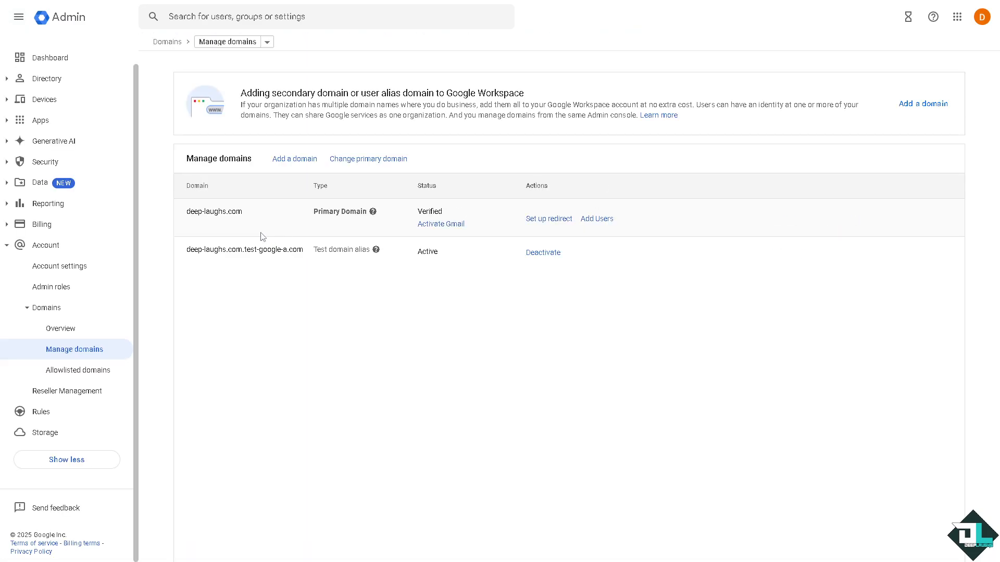
{"action": "left_click", "coordinate": [452, 225]}
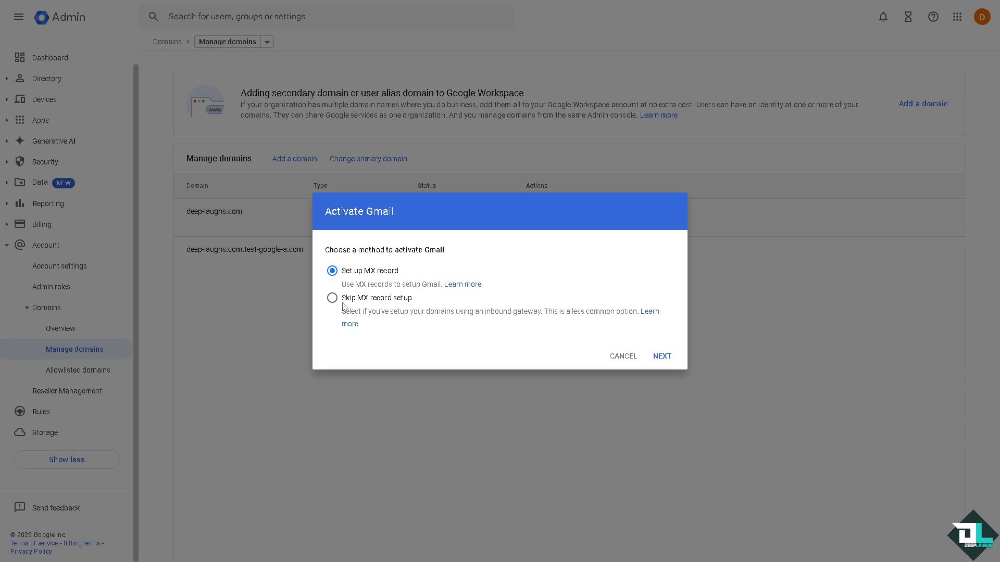
{"action": "left_click", "coordinate": [660, 357]}
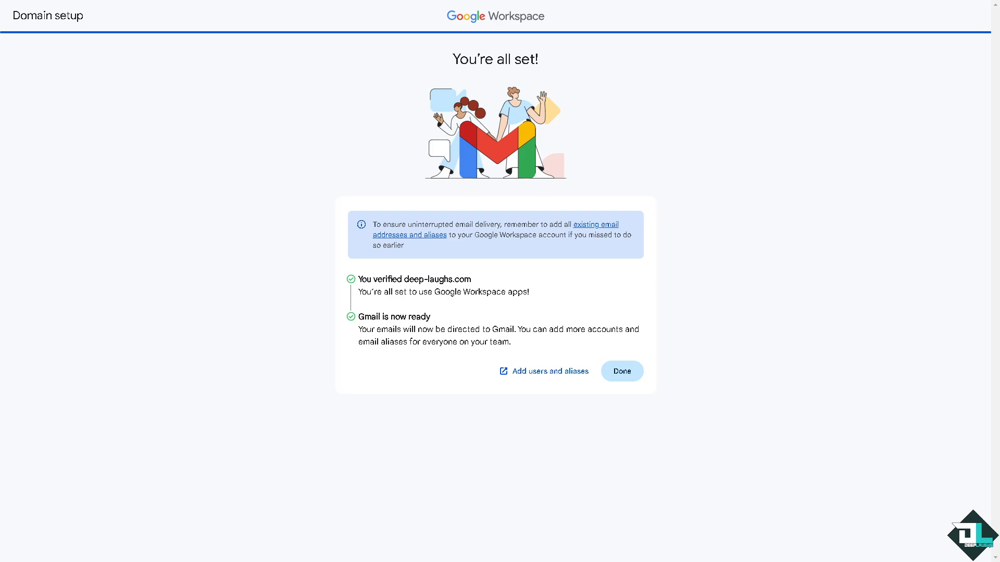
{"action": "left_click", "coordinate": [620, 383]}
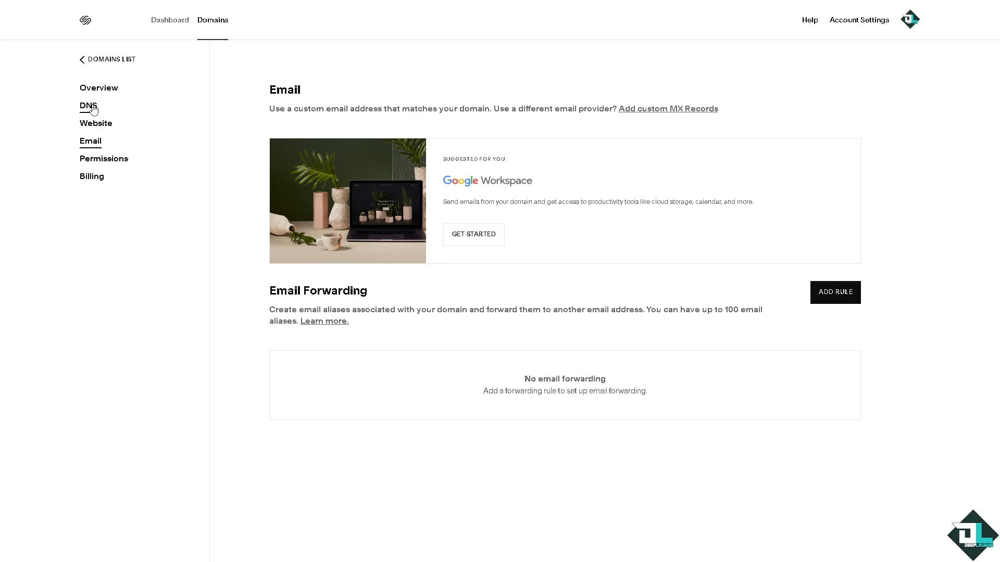
Switch to Squarespace's DNS settings for deep-laughs.com and start a custom record with host @, copied from the Google Workspace Verification record.
{"action": "left_click", "coordinate": [89, 105]}
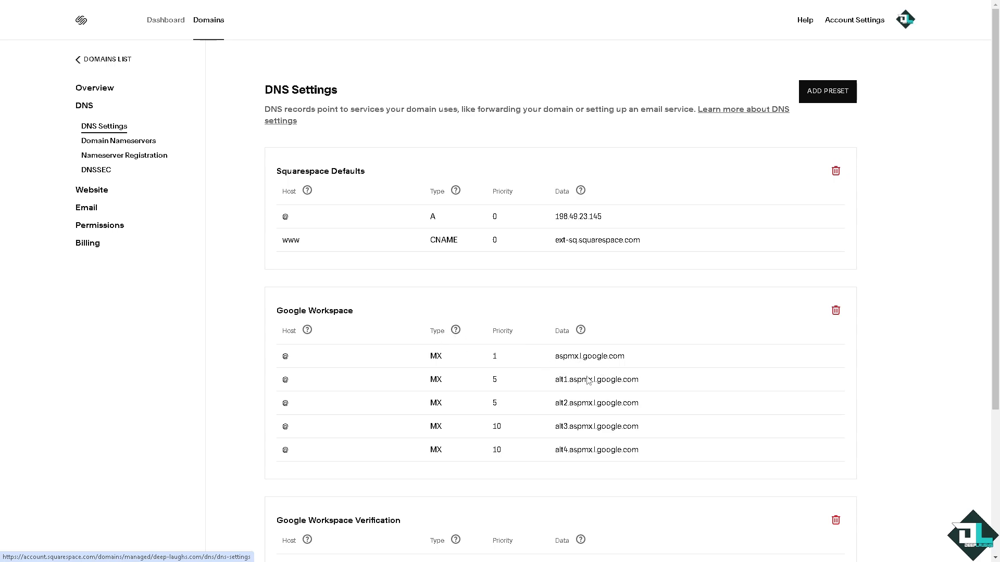
{"action": "scroll", "coordinate": [568, 377], "scroll_direction": "down", "scroll_amount": 4}
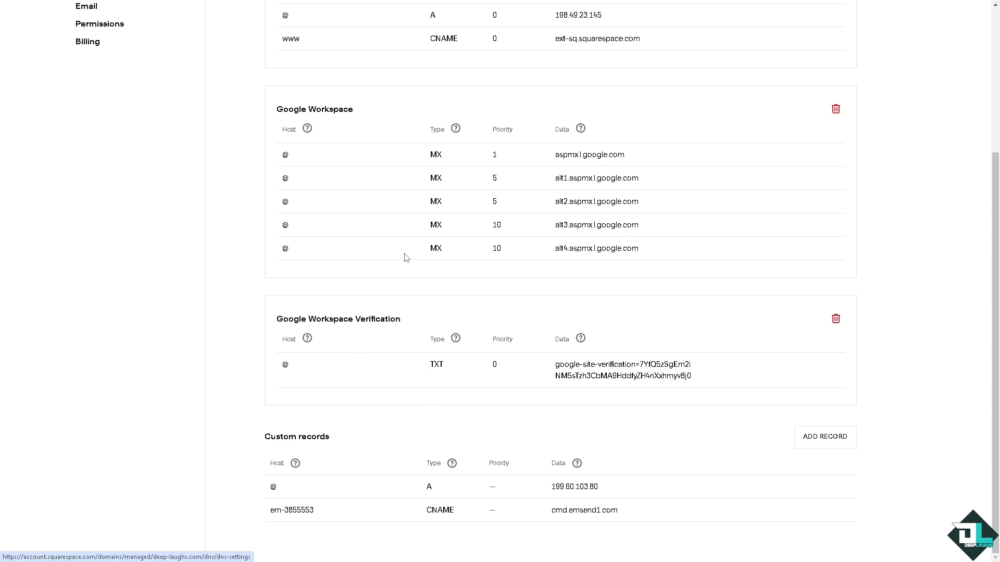
{"action": "scroll", "coordinate": [406, 257], "scroll_direction": "up", "scroll_amount": 3}
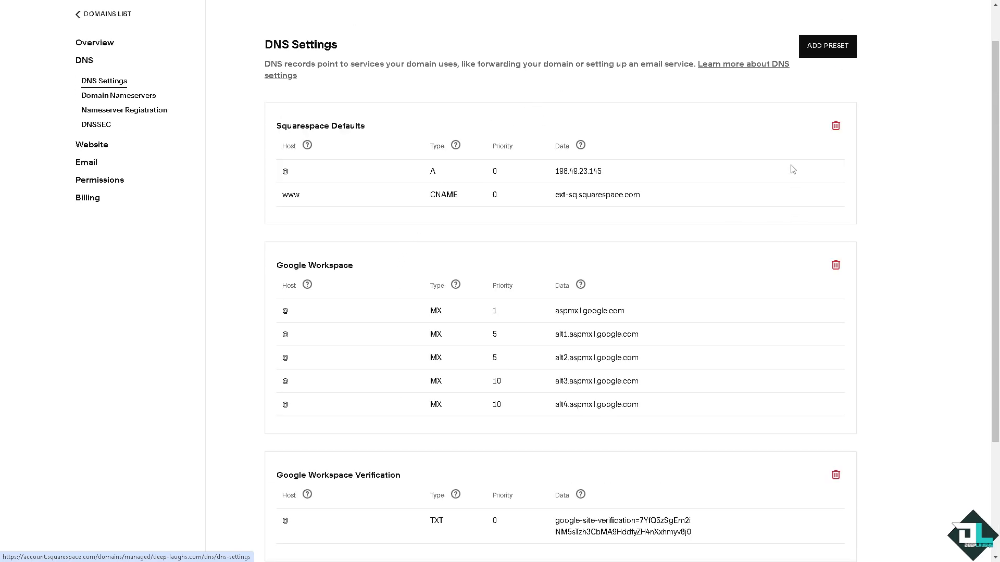
{"action": "scroll", "coordinate": [603, 277], "scroll_direction": "down", "scroll_amount": 4}
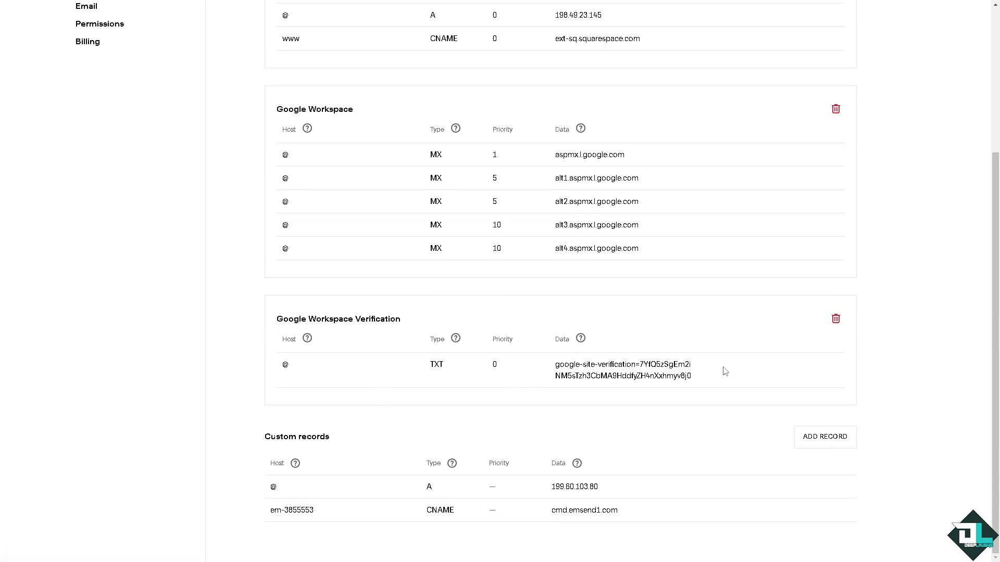
{"action": "left_click", "coordinate": [835, 447]}
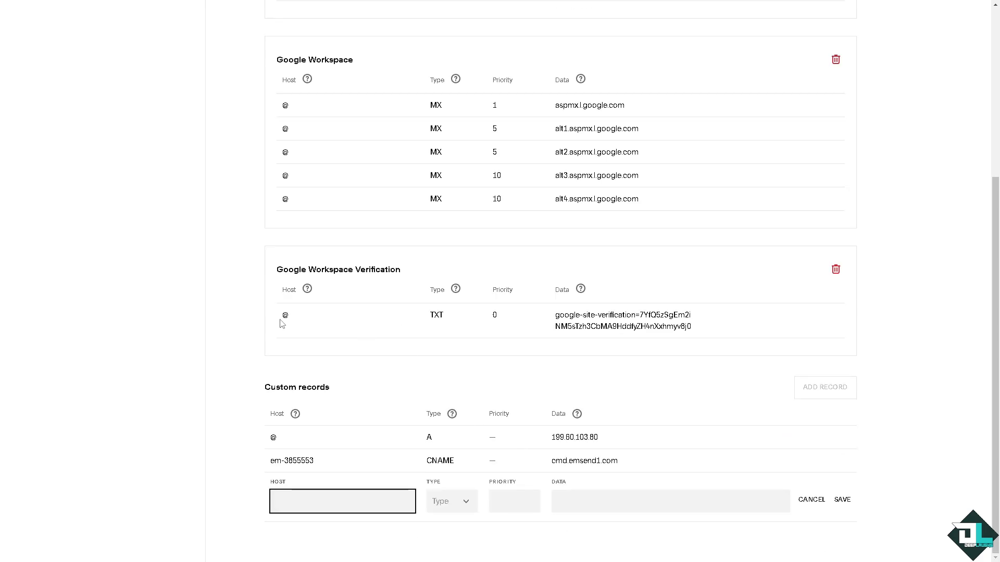
{"action": "double_click", "coordinate": [284, 316]}
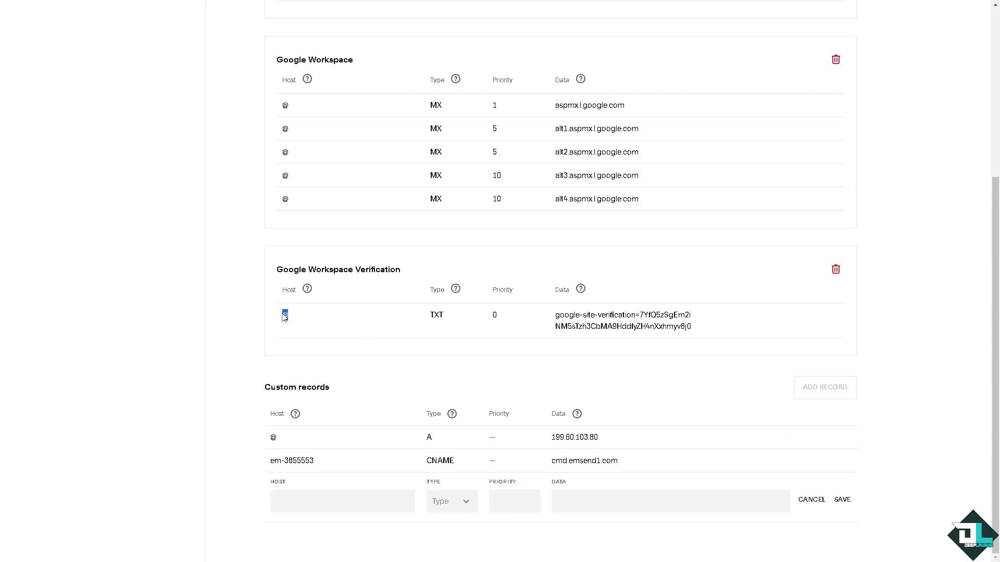
{"action": "key", "text": "ctrl+c"}
{"action": "left_click", "coordinate": [331, 501]}
{"action": "key", "text": "ctrl+v"}
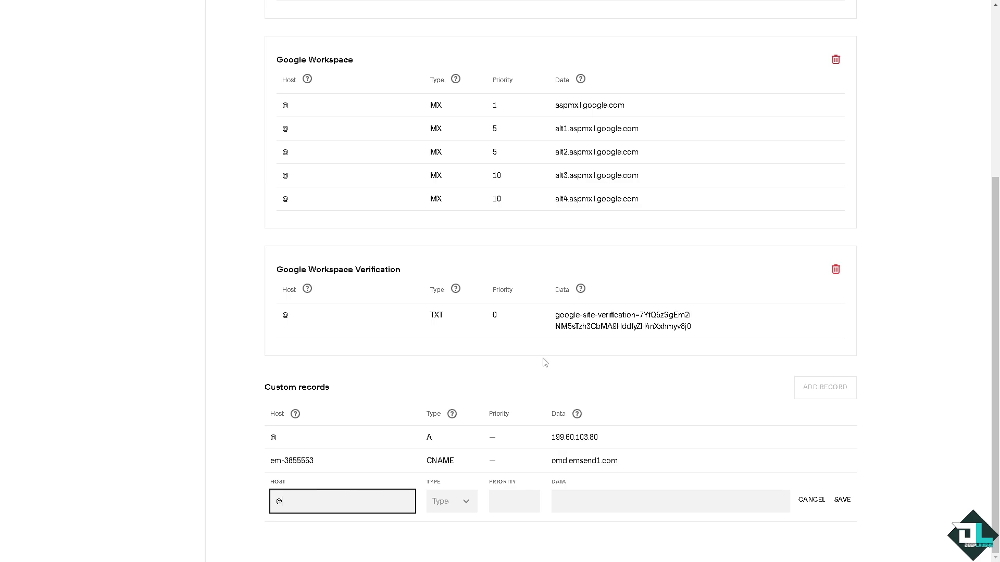
Set the custom record's type to TXT, paste the Google site verification token as its text, and save the record.
{"action": "left_click_drag", "start_coordinate": [429, 315], "coordinate": [435, 315]}
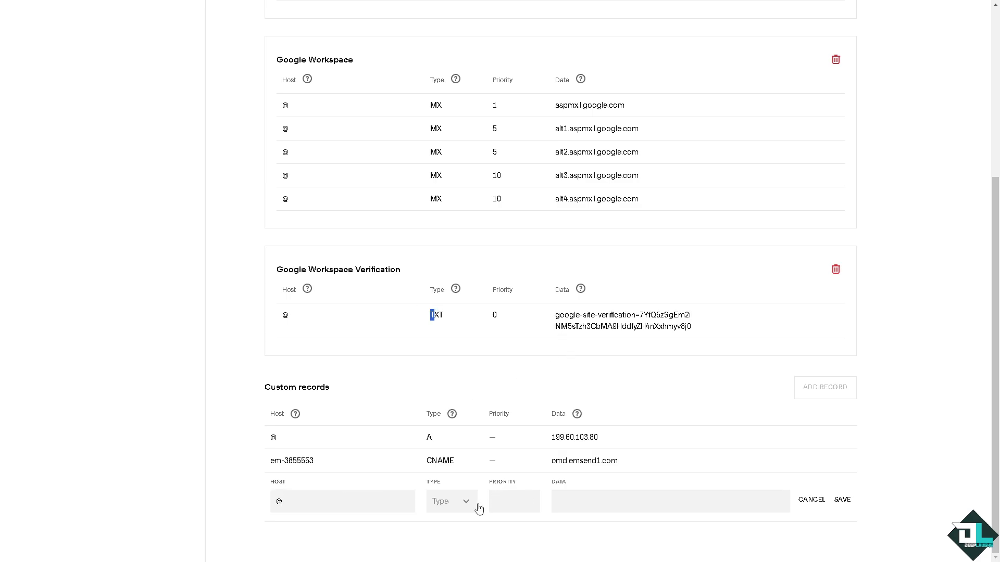
{"action": "left_click", "coordinate": [466, 502]}
{"action": "left_click", "coordinate": [457, 503]}
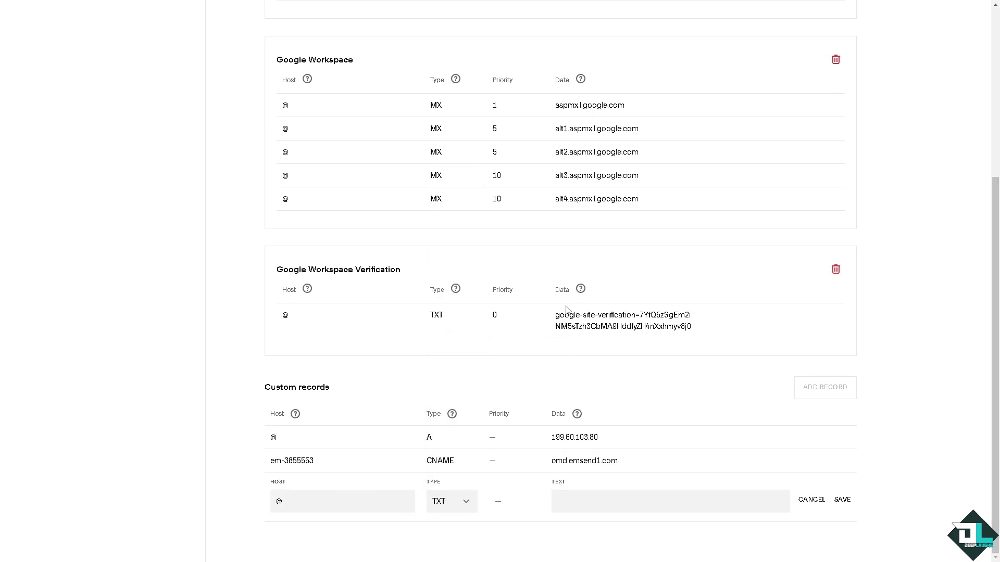
{"action": "left_click_drag", "start_coordinate": [553, 314], "coordinate": [724, 328]}
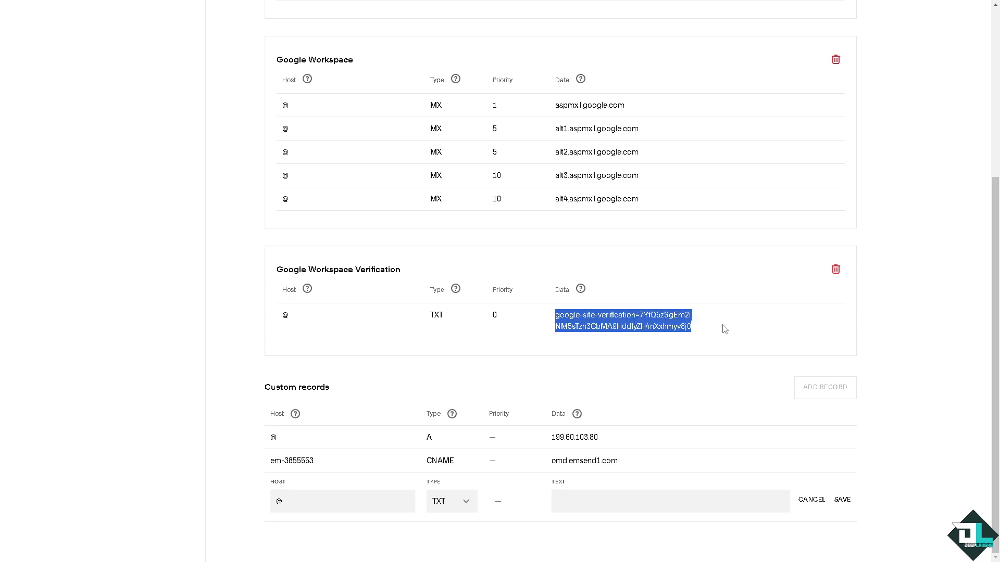
{"action": "left_click", "coordinate": [595, 505]}
{"action": "key", "text": "ctrl+v"}
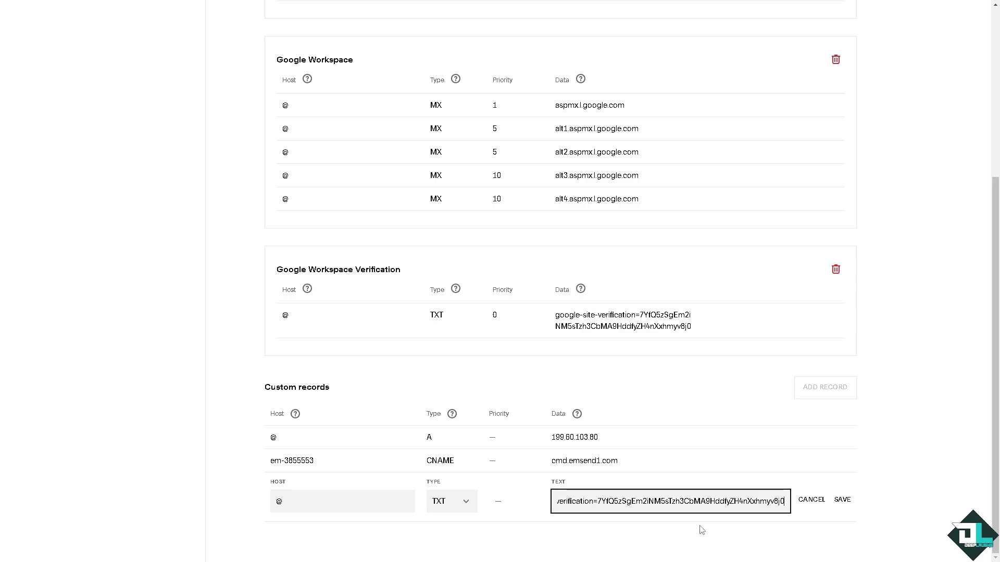
{"action": "left_click", "coordinate": [841, 501]}
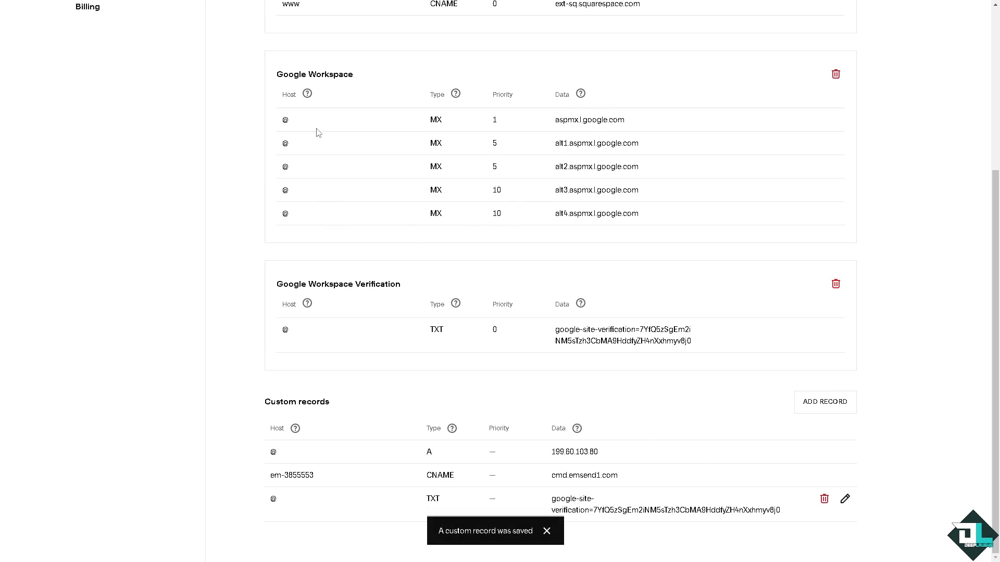
Start another custom DNS record with type MX and host @.
{"action": "left_click", "coordinate": [825, 402]}
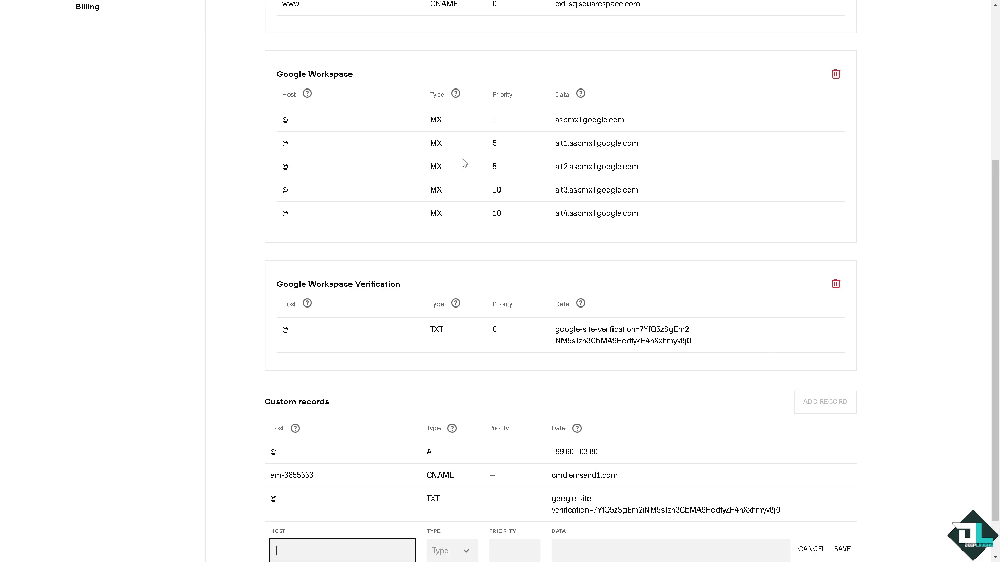
{"action": "double_click", "coordinate": [285, 214]}
{"action": "left_click", "coordinate": [456, 218]}
{"action": "scroll", "coordinate": [442, 377], "scroll_direction": "down", "scroll_amount": 1}
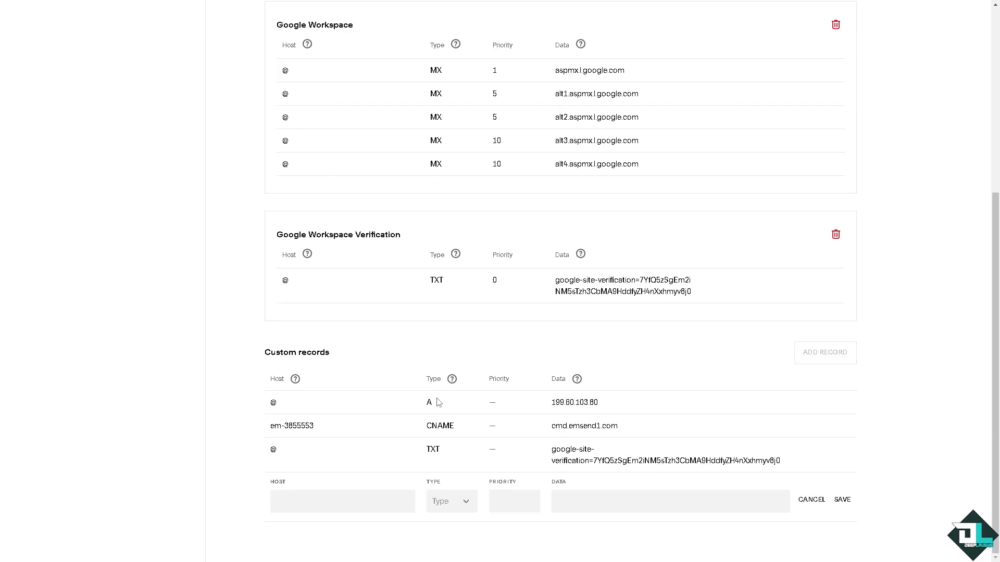
{"action": "left_click", "coordinate": [442, 502]}
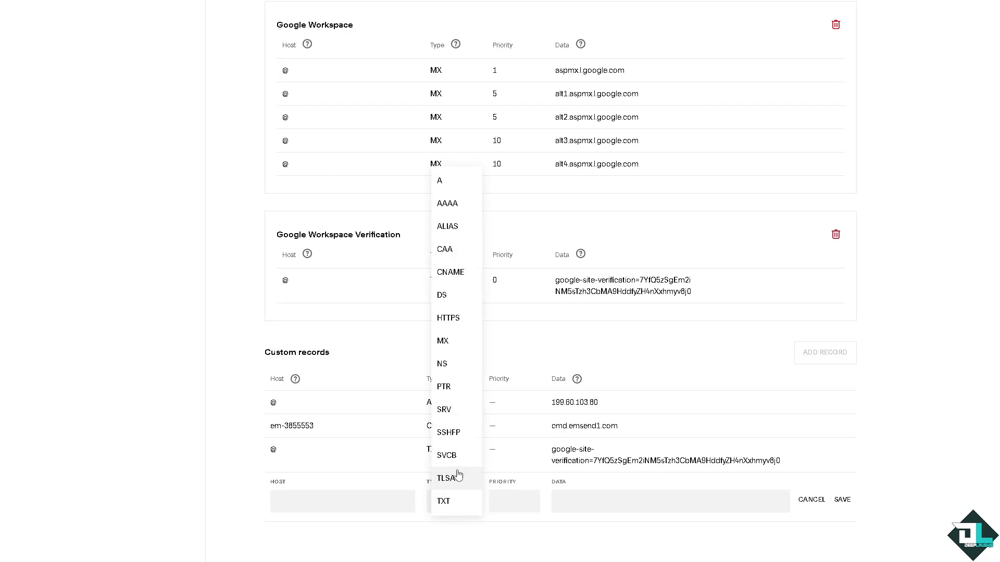
{"action": "left_click", "coordinate": [453, 342]}
{"action": "left_click_drag", "start_coordinate": [292, 167], "coordinate": [275, 167]}
{"action": "left_click", "coordinate": [307, 494]}
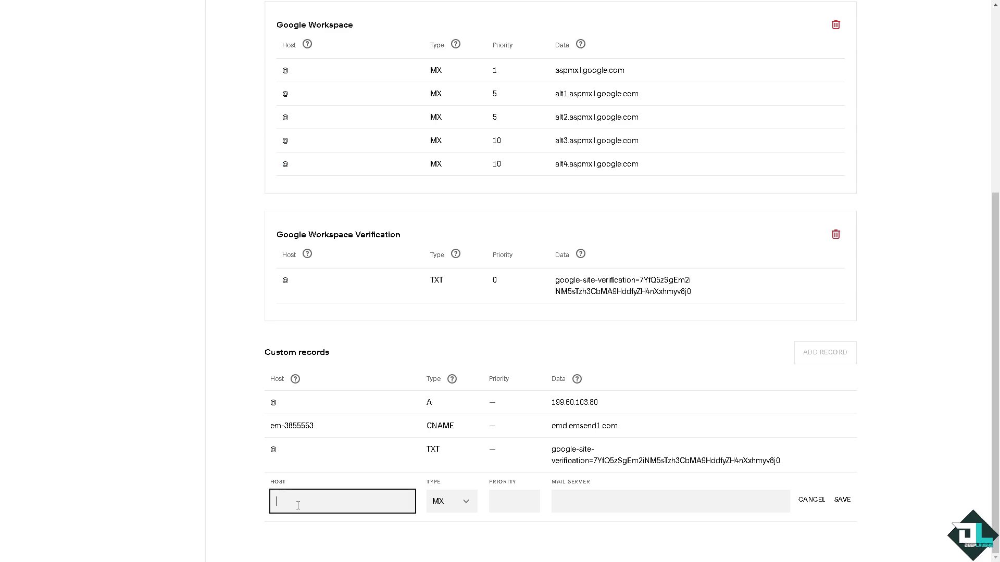
{"action": "key", "text": "ctrl+v"}
Fill in the MX record's mail server with alt4.aspmx.l.google.com, copied from the last Google Workspace record.
{"action": "left_click_drag", "start_coordinate": [554, 165], "coordinate": [696, 171]}
{"action": "key", "text": "ctrl+c"}
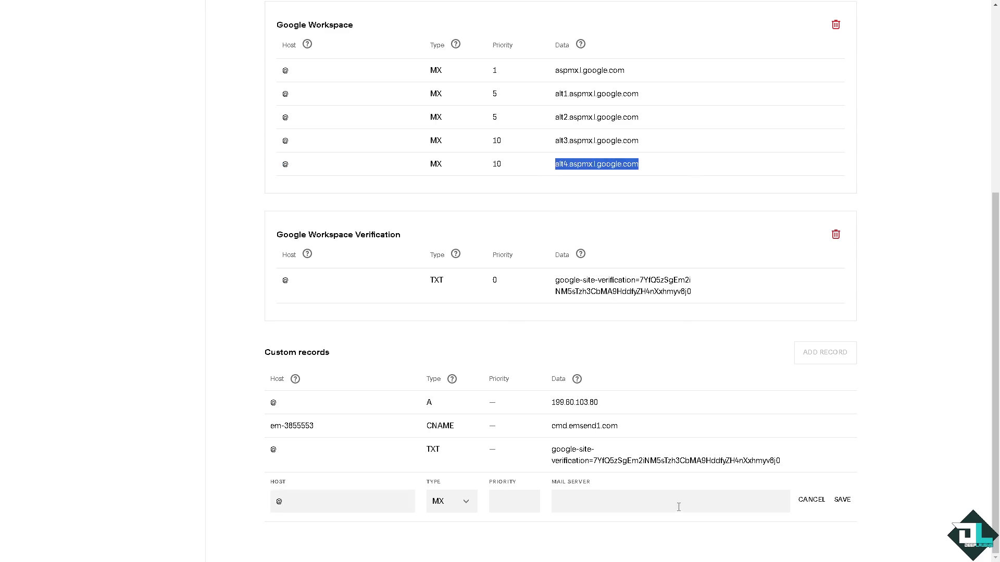
{"action": "left_click", "coordinate": [671, 500]}
{"action": "key", "text": "ctrl+v"}
{"action": "left_click", "coordinate": [877, 436]}
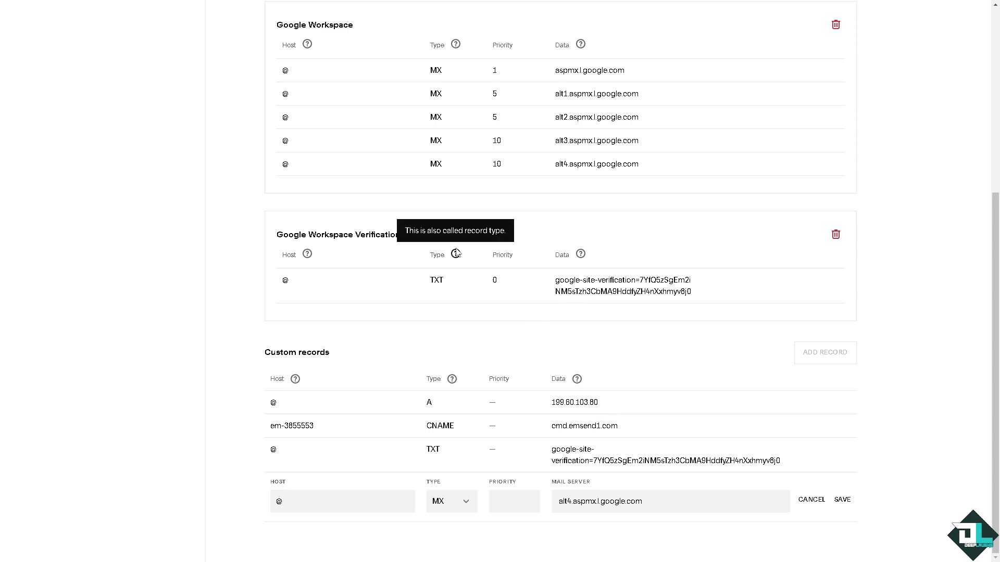
{"action": "scroll", "coordinate": [552, 130], "scroll_direction": "up", "scroll_amount": 3}
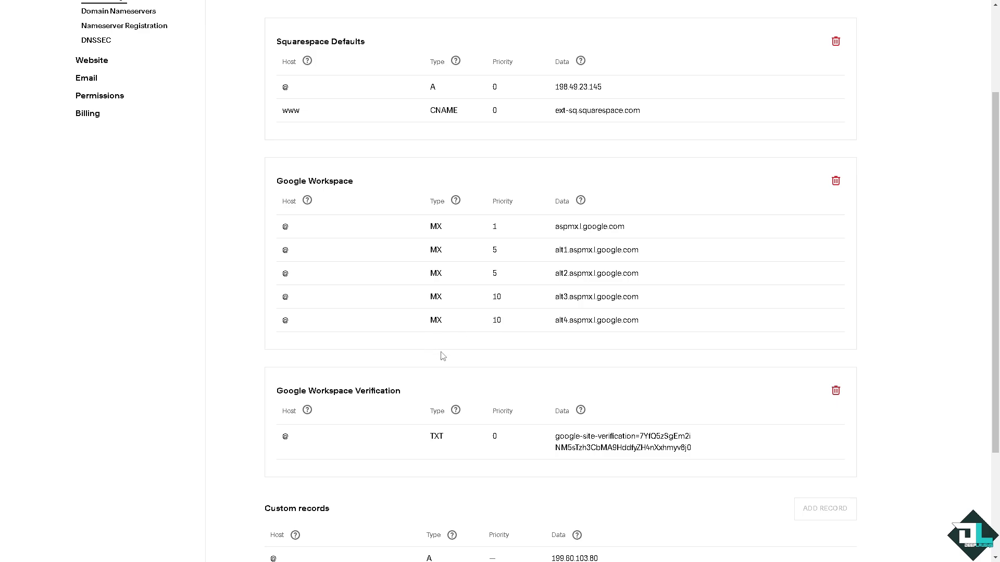
{"action": "scroll", "coordinate": [471, 358], "scroll_direction": "down", "scroll_amount": 3}
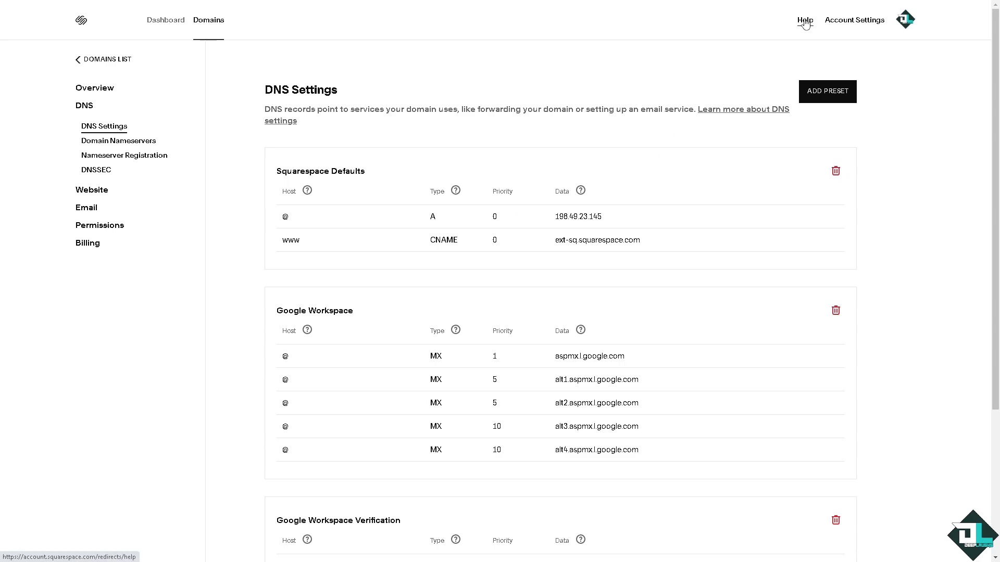
From the Squarespace Help Center, start a new assistant conversation and send the question "how to authenticate domain email".
{"action": "left_click", "coordinate": [805, 22]}
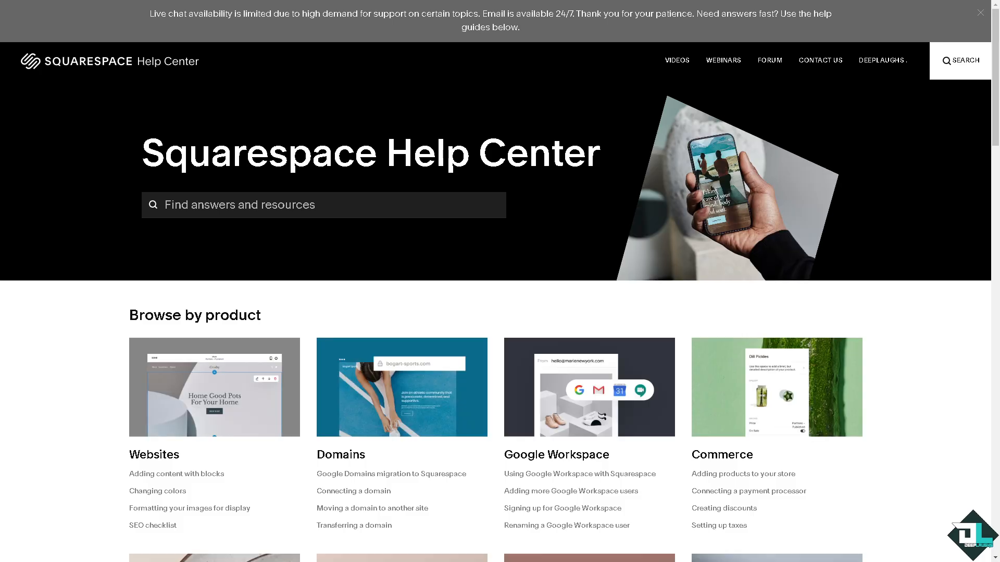
{"action": "scroll", "coordinate": [289, 401], "scroll_direction": "down", "scroll_amount": 12}
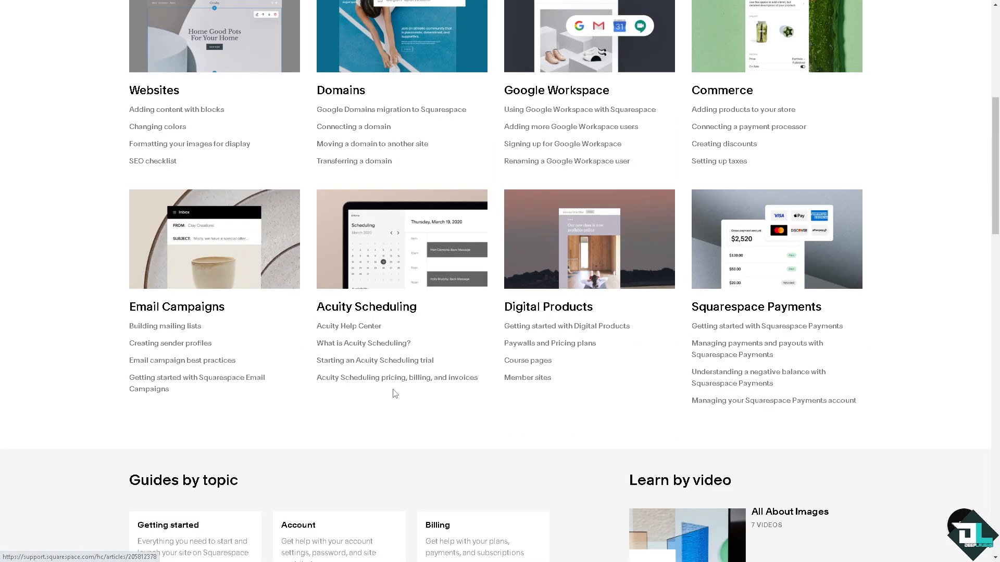
{"action": "scroll", "coordinate": [357, 415], "scroll_direction": "down", "scroll_amount": 4}
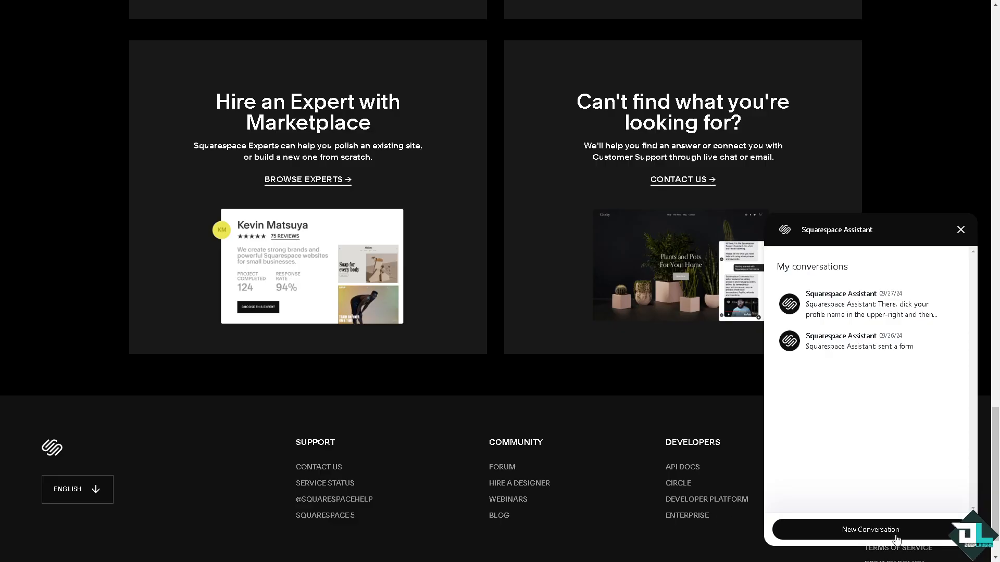
{"action": "left_click", "coordinate": [890, 534]}
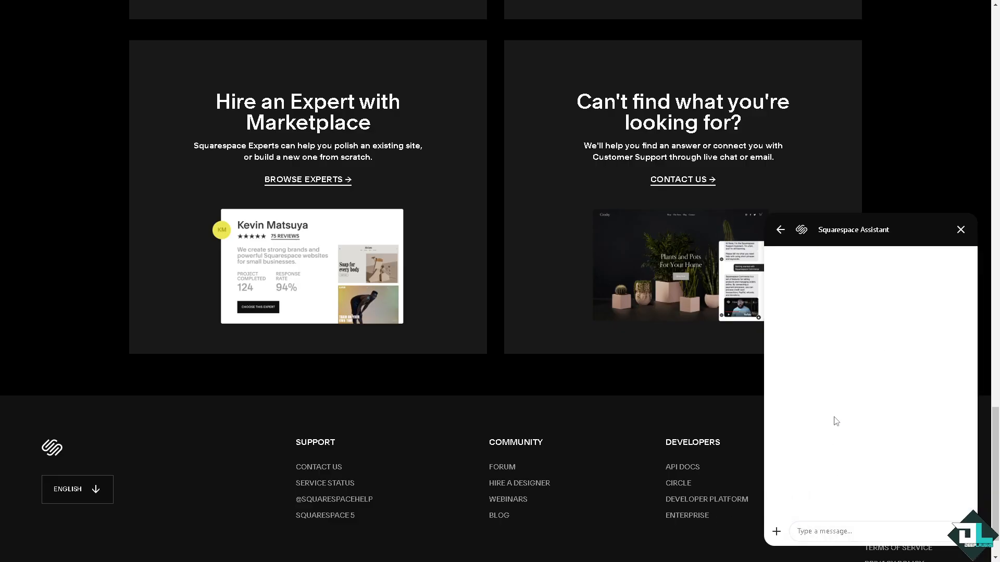
{"action": "left_click", "coordinate": [836, 531]}
{"action": "type", "text": "how to authenticate domain email"}
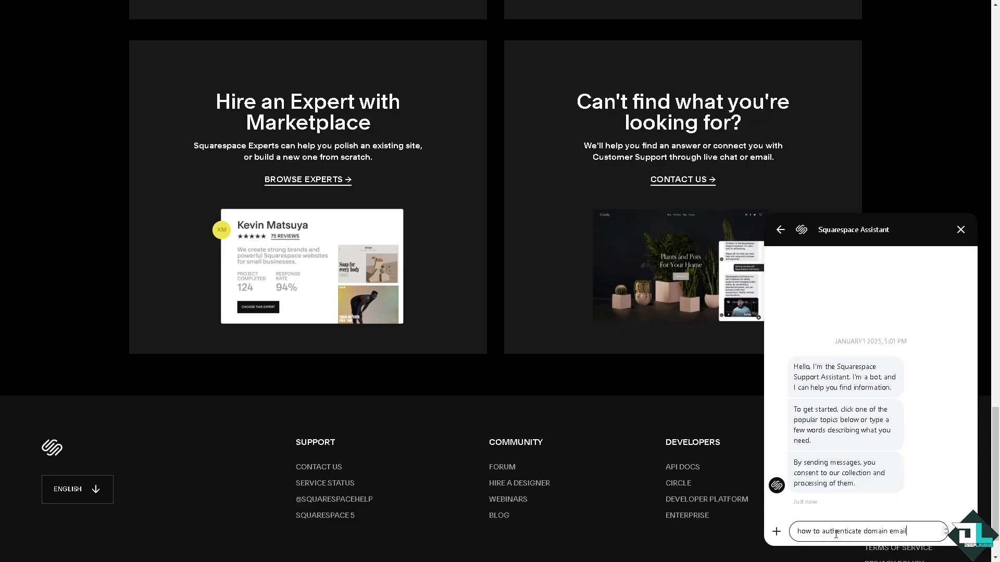
{"action": "key", "text": "Return"}
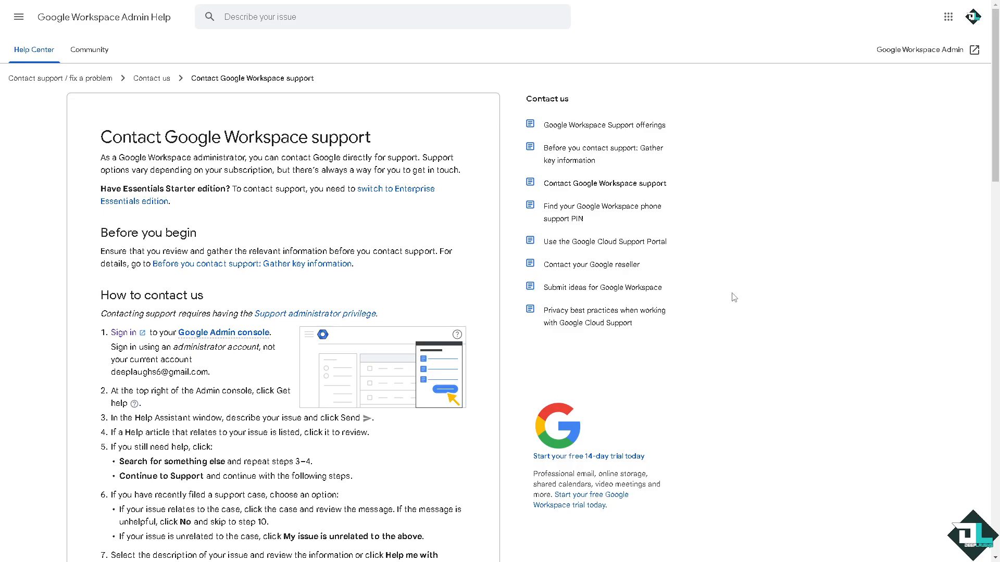
Review the Contact Google Workspace support article, including the contact instructions, online help resources and support policies.
{"action": "scroll", "coordinate": [791, 289], "scroll_direction": "down", "scroll_amount": 3}
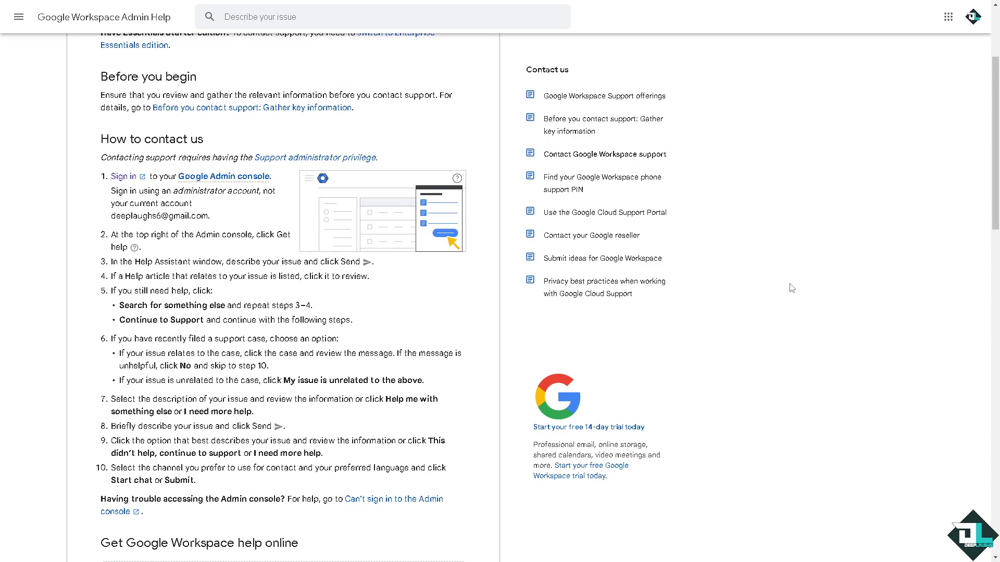
{"action": "scroll", "coordinate": [784, 288], "scroll_direction": "up", "scroll_amount": 2}
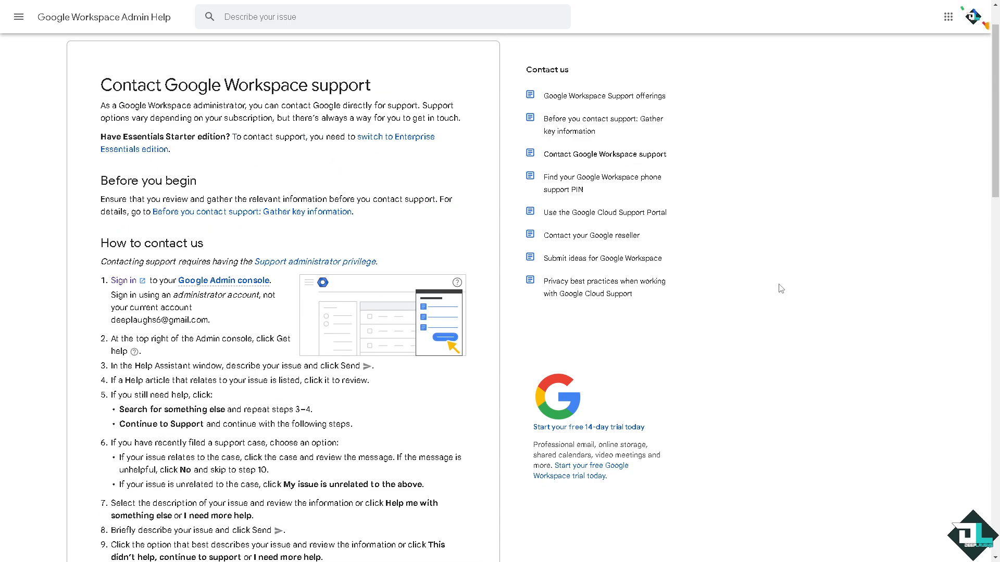
{"action": "scroll", "coordinate": [781, 289], "scroll_direction": "down", "scroll_amount": 9}
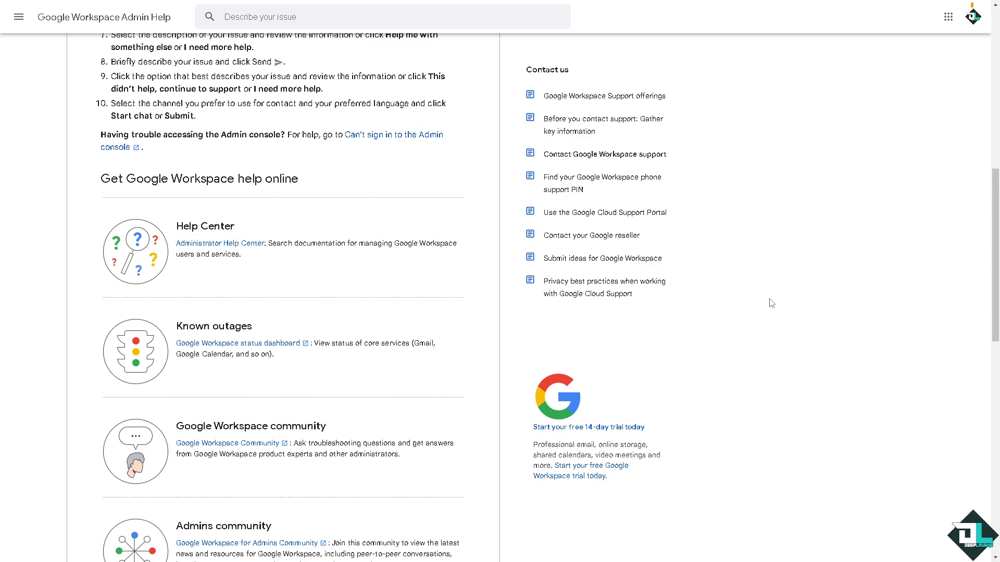
{"action": "scroll", "coordinate": [771, 303], "scroll_direction": "down", "scroll_amount": 8}
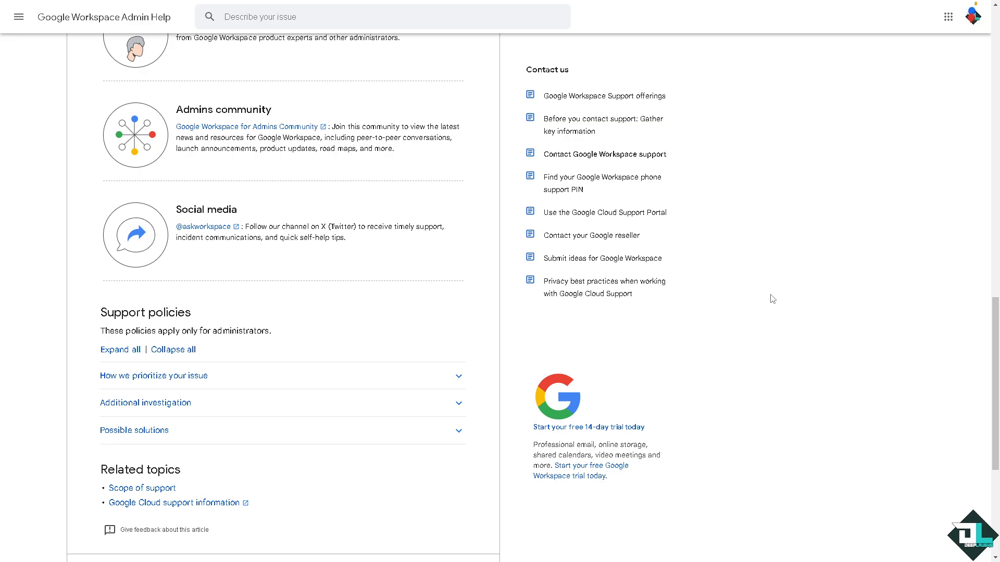
{"action": "scroll", "coordinate": [771, 298], "scroll_direction": "up", "scroll_amount": 3}
{"action": "scroll", "coordinate": [744, 312], "scroll_direction": "up", "scroll_amount": 1}
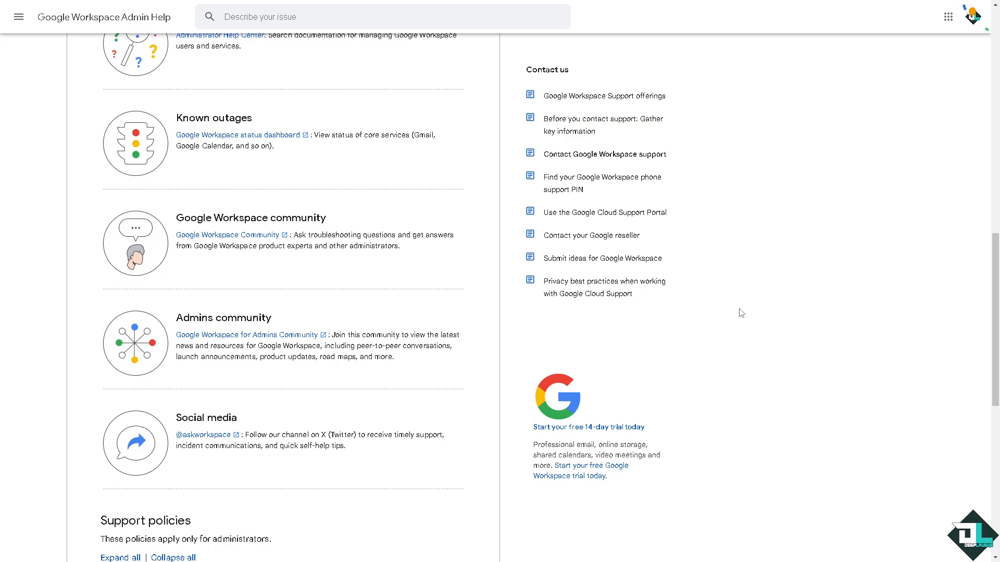
{"action": "scroll", "coordinate": [742, 313], "scroll_direction": "up", "scroll_amount": 6}
{"action": "scroll", "coordinate": [736, 310], "scroll_direction": "up", "scroll_amount": 4}
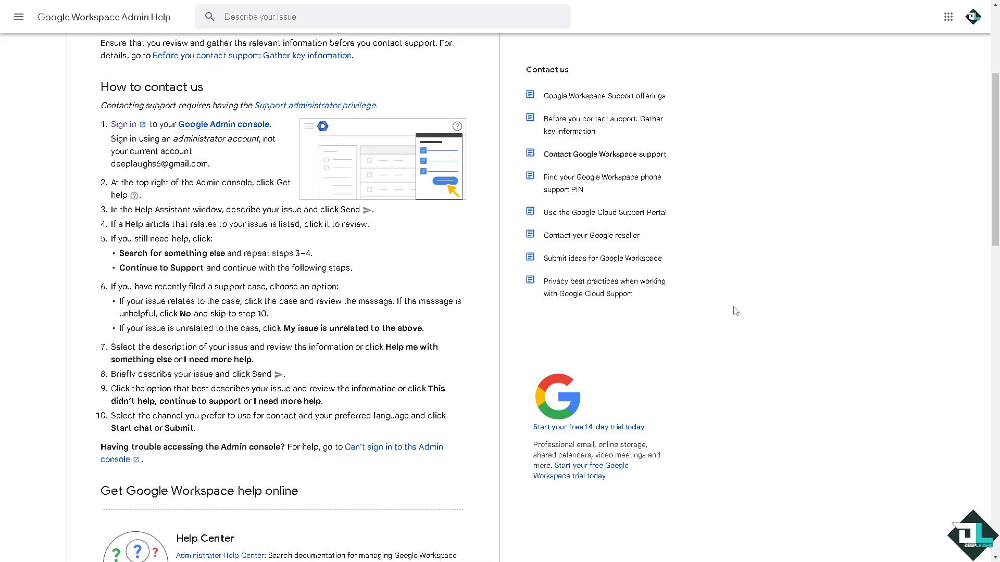
{"action": "scroll", "coordinate": [736, 311], "scroll_direction": "up", "scroll_amount": 1}
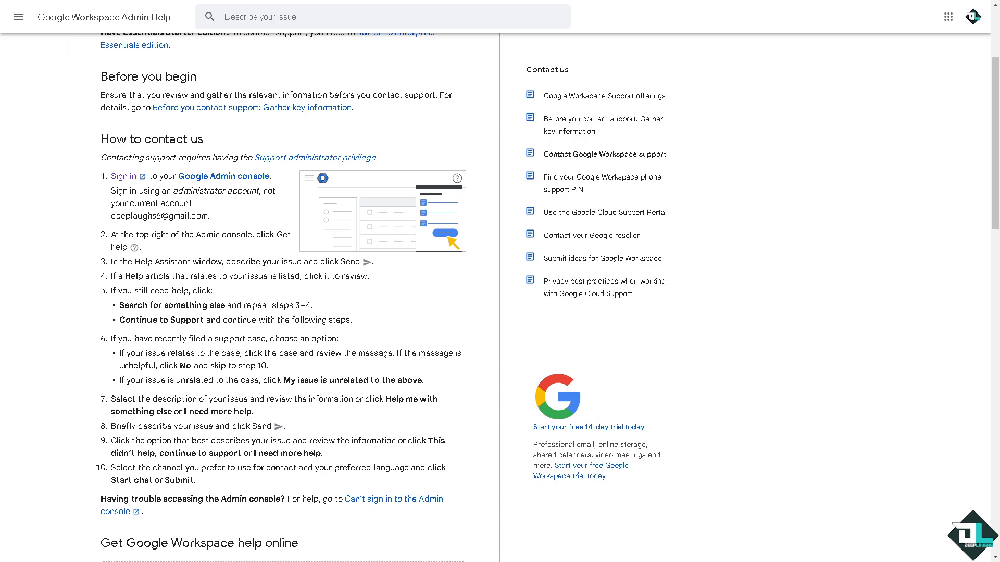